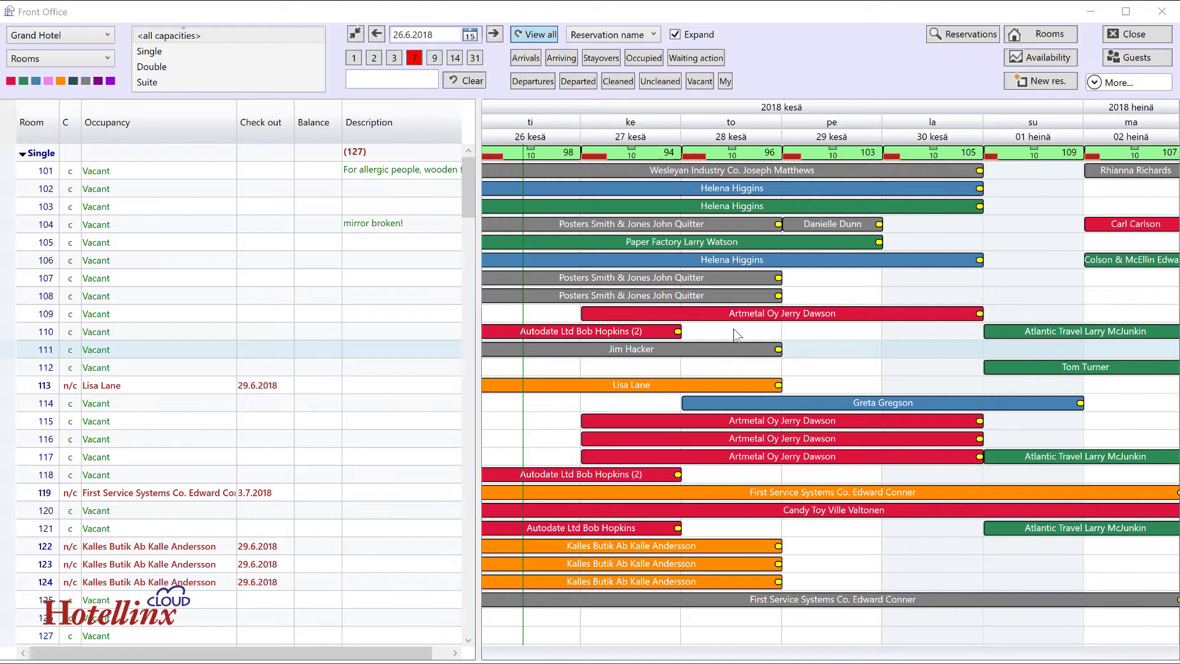
# Select room 110's free slot starting 26 kesä on the room chart
pyautogui.click(733, 328)
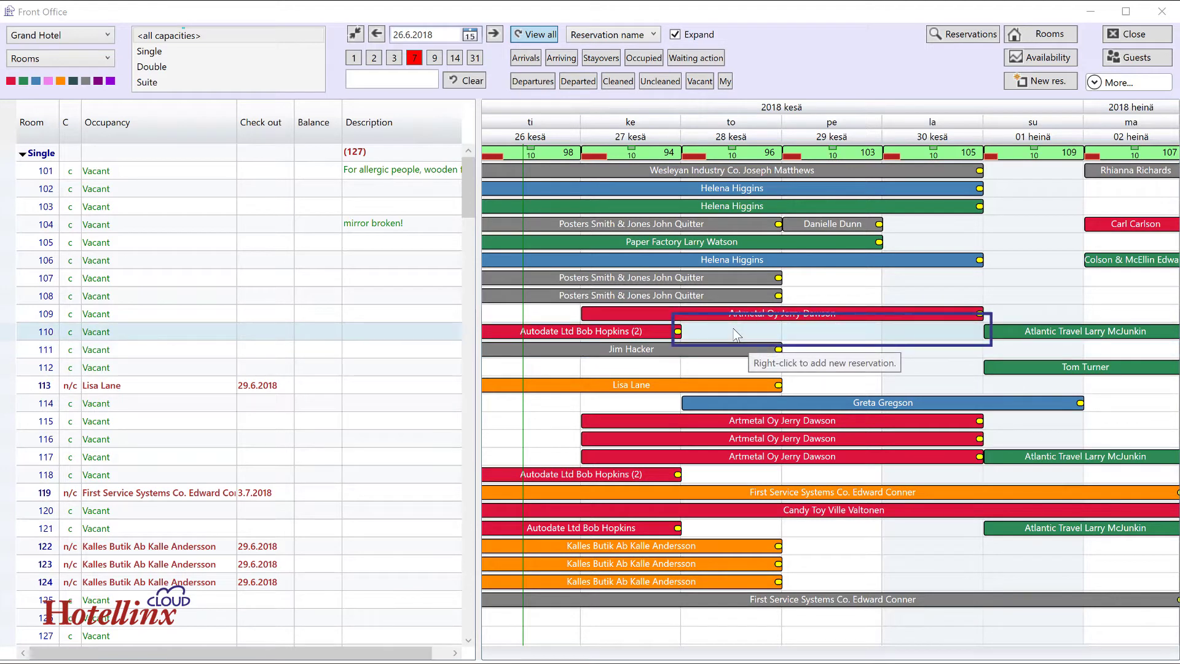
pyautogui.rightClick(736, 333)
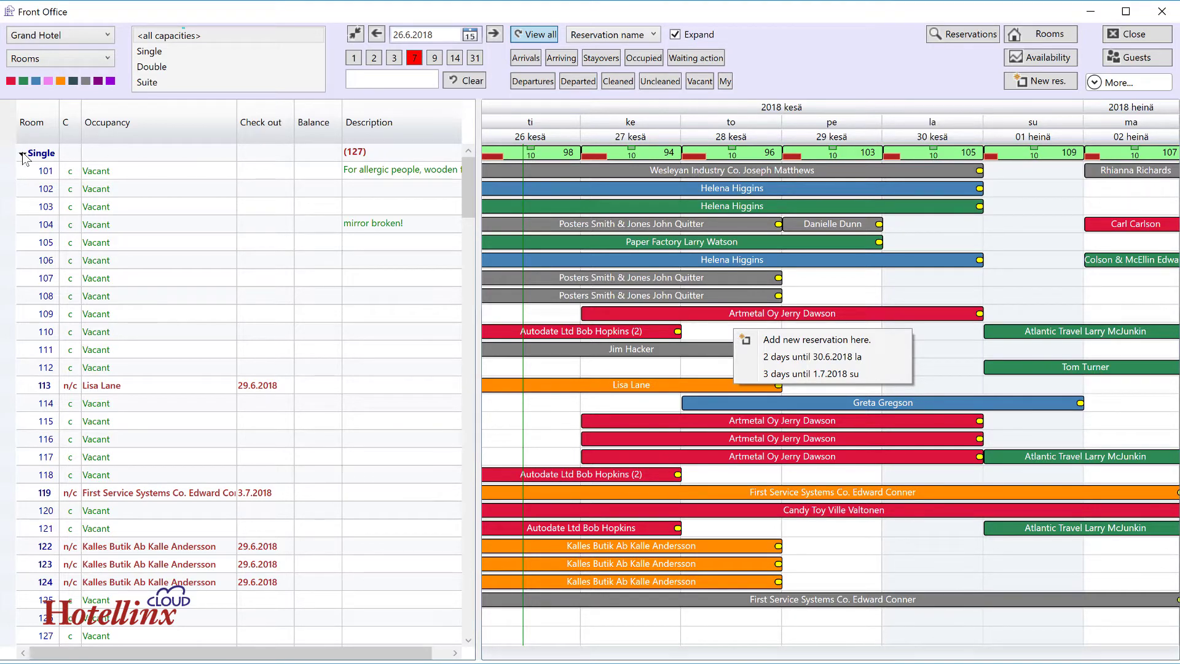
# Collapse the Single rooms, select the Double group and bring up its 28 kesä new-reservation options
pyautogui.click(24, 155)
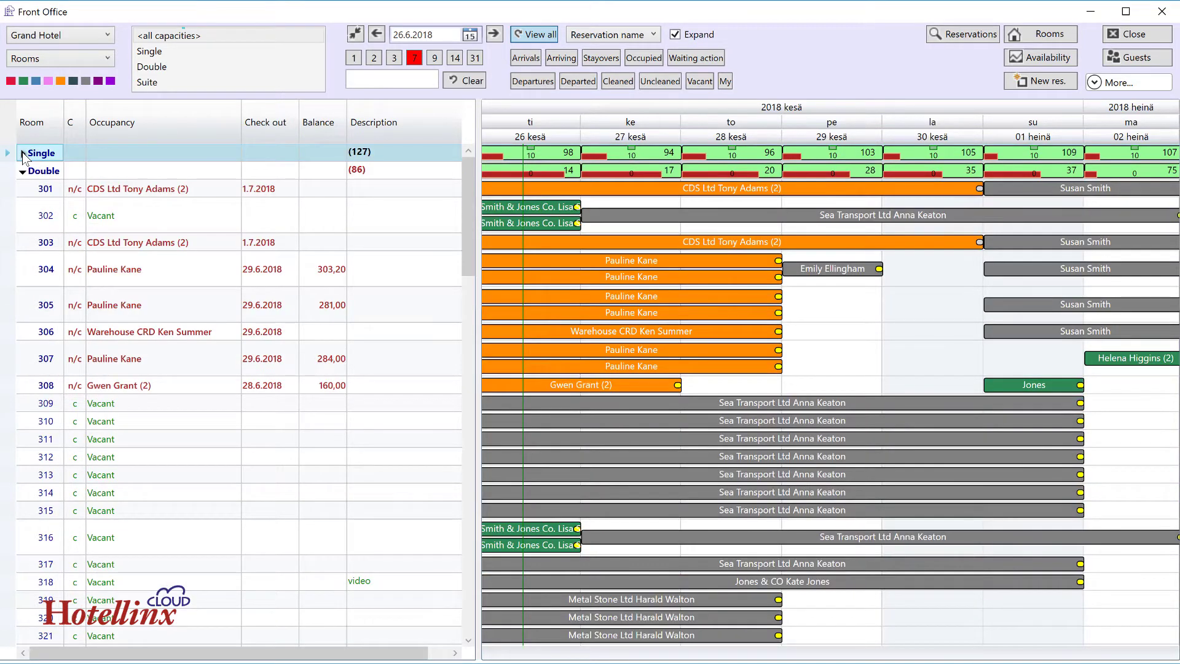
pyautogui.click(55, 171)
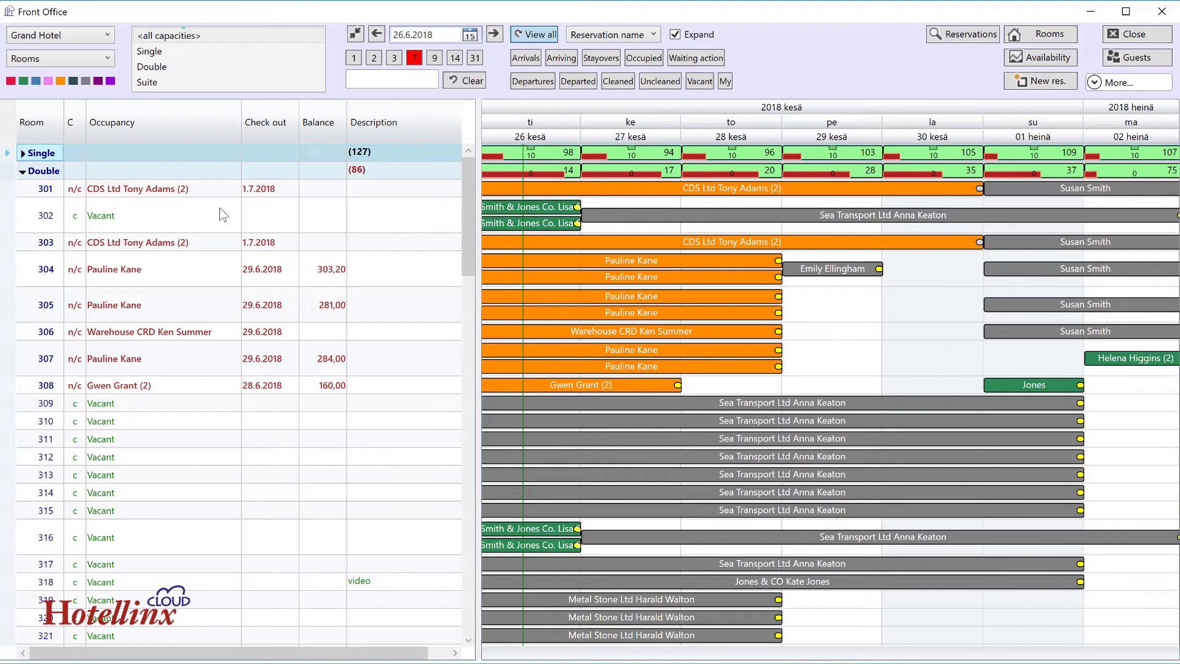
pyautogui.rightClick(707, 175)
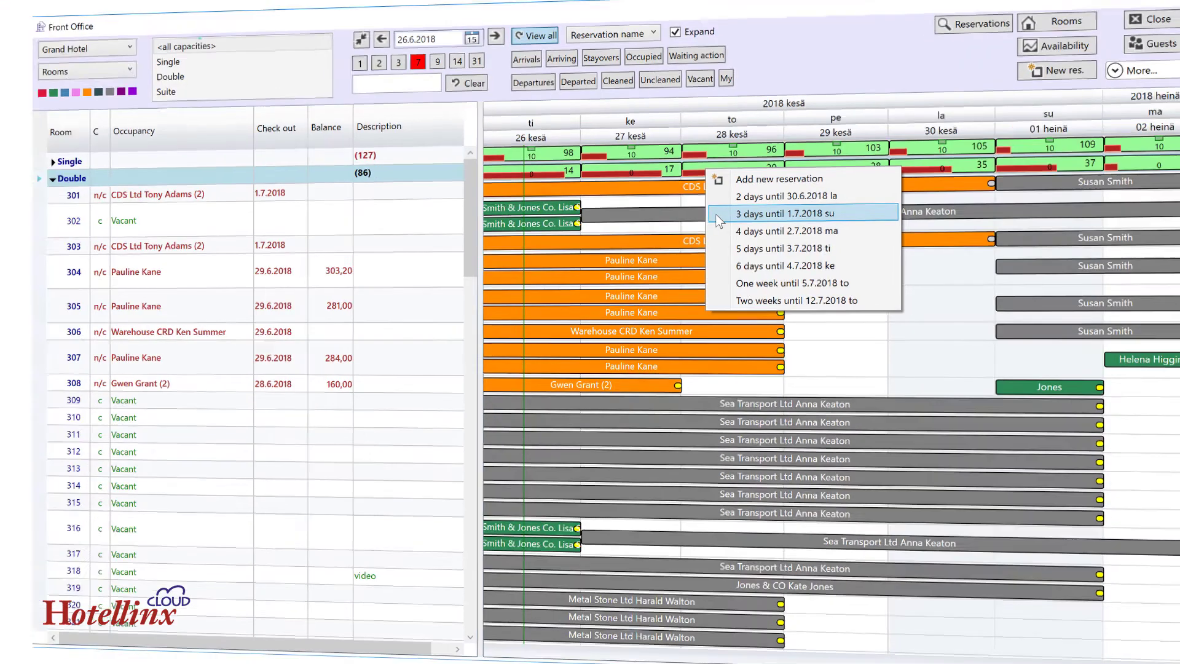
# Start a 3-night Double reservation from 28.6.2018 to 1.7.2018 for 2 adults
pyautogui.click(714, 215)
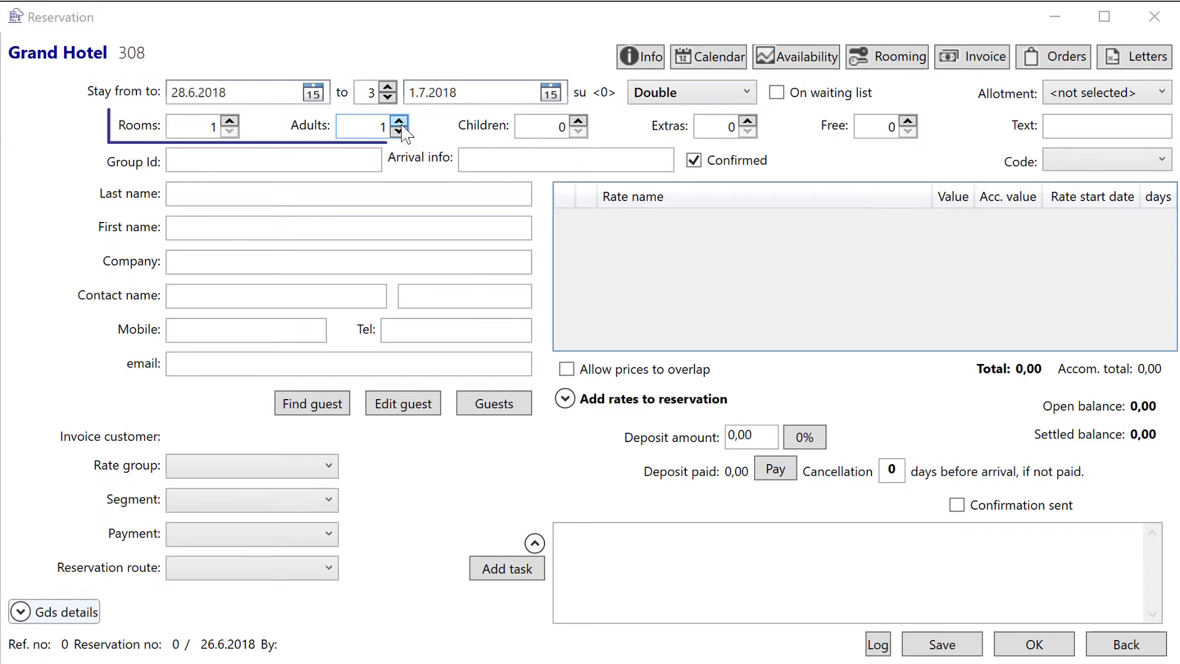
pyautogui.click(399, 122)
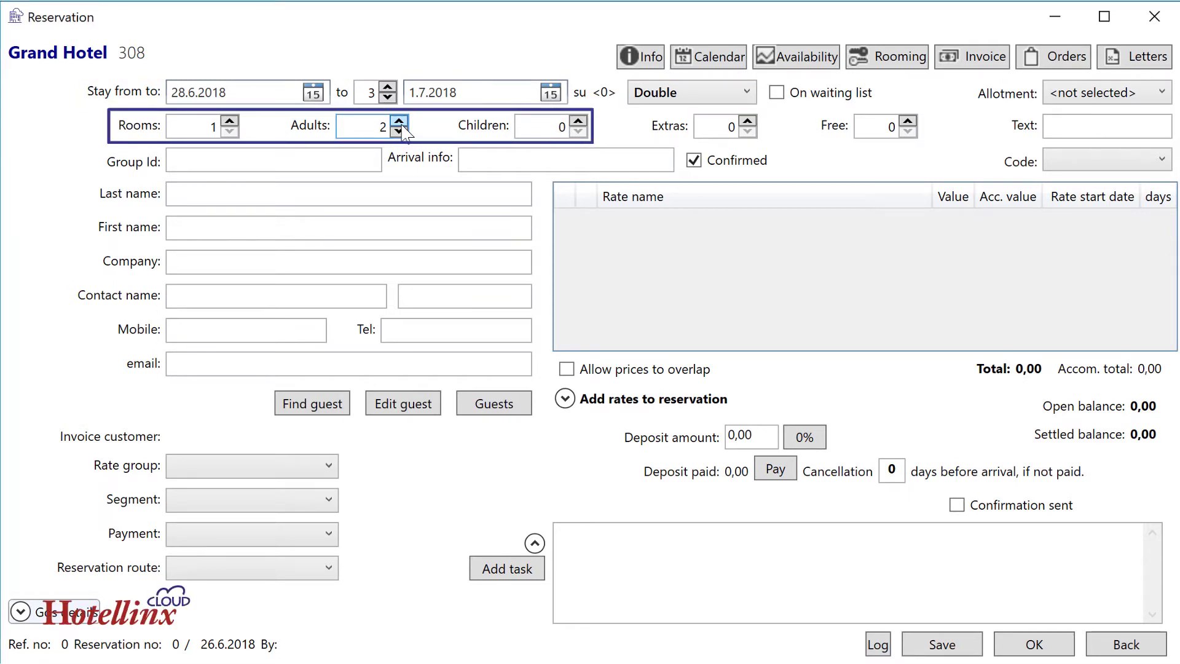
pyautogui.click(348, 197)
# Search by the guest's last name and fill in the matching existing guest's details
pyautogui.write('And')
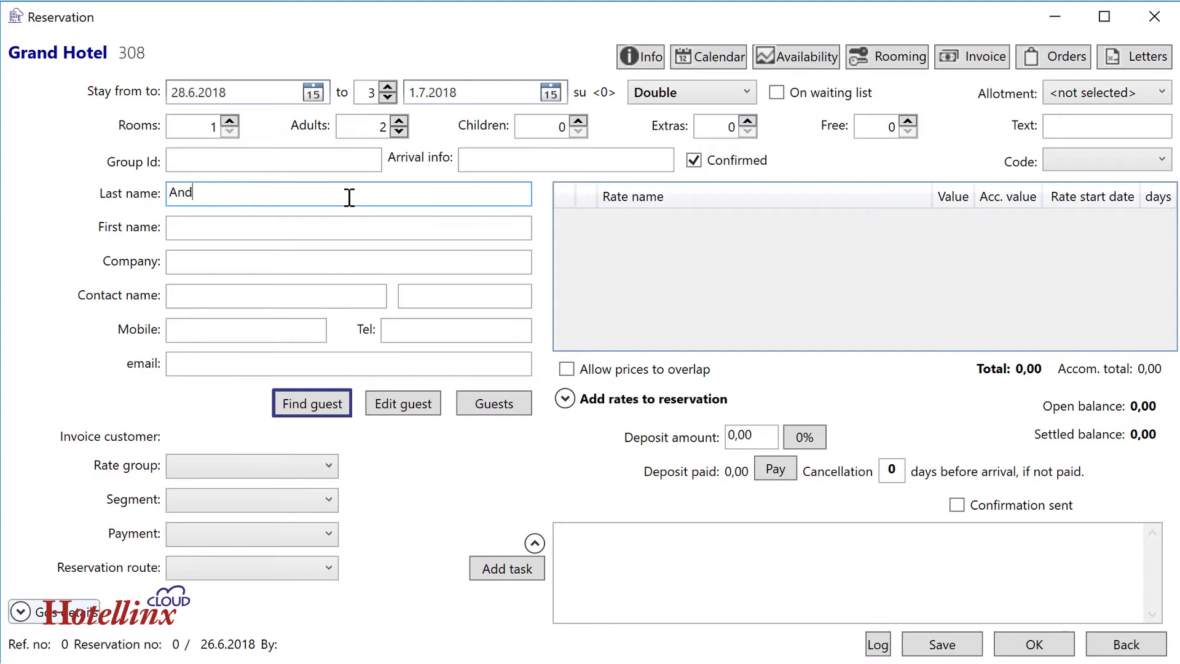
pyautogui.click(332, 409)
pyautogui.click(400, 471)
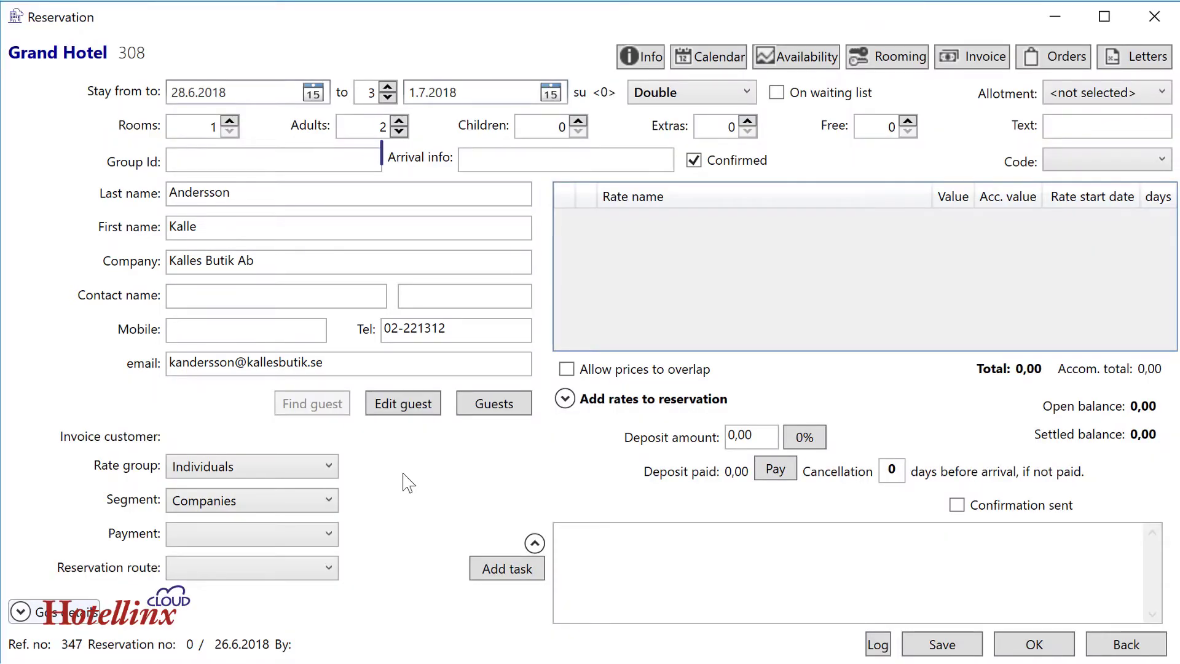
# Enter 'Arrival 7pm' as the arrival info and check the rate groups
pyautogui.click(480, 156)
pyautogui.write('Arrival')
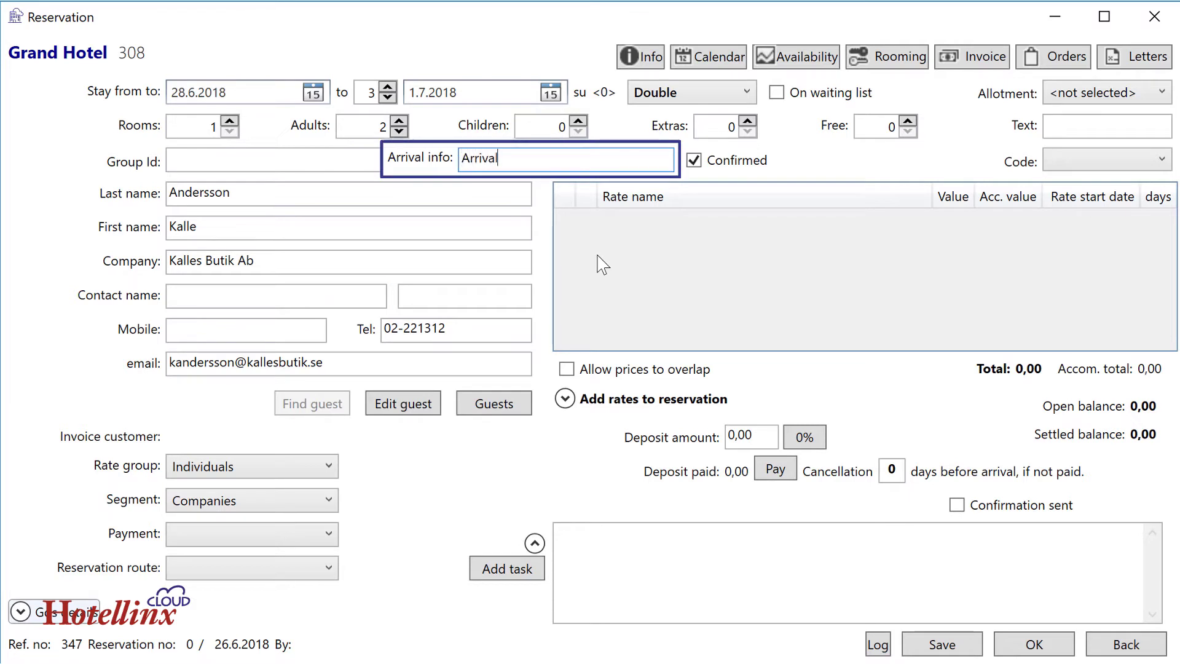
pyautogui.write(' 7pm')
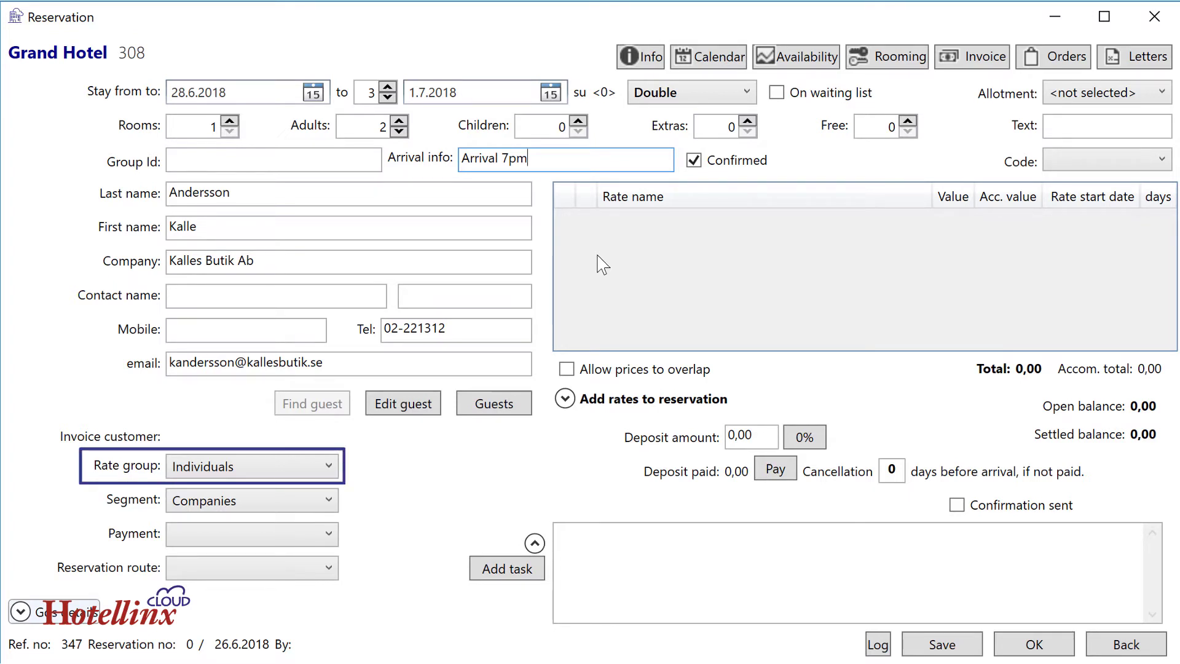
pyautogui.click(328, 467)
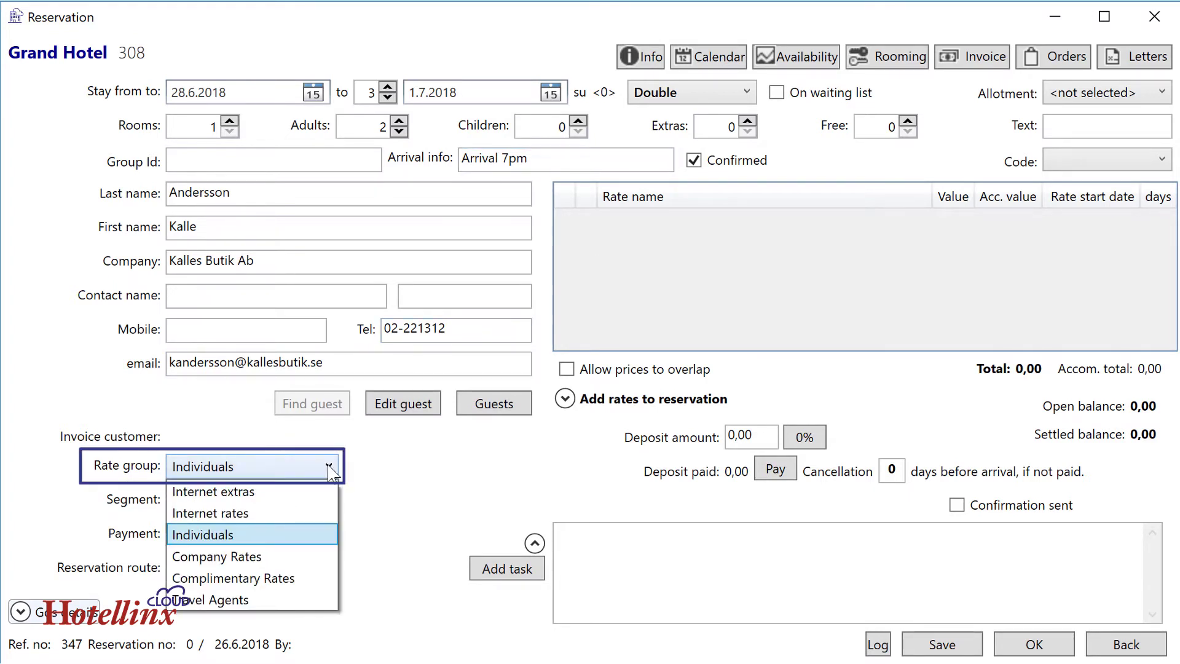
# Keep rate group Individuals and add the Normal per Person rate for a total of 468,00
pyautogui.click(305, 539)
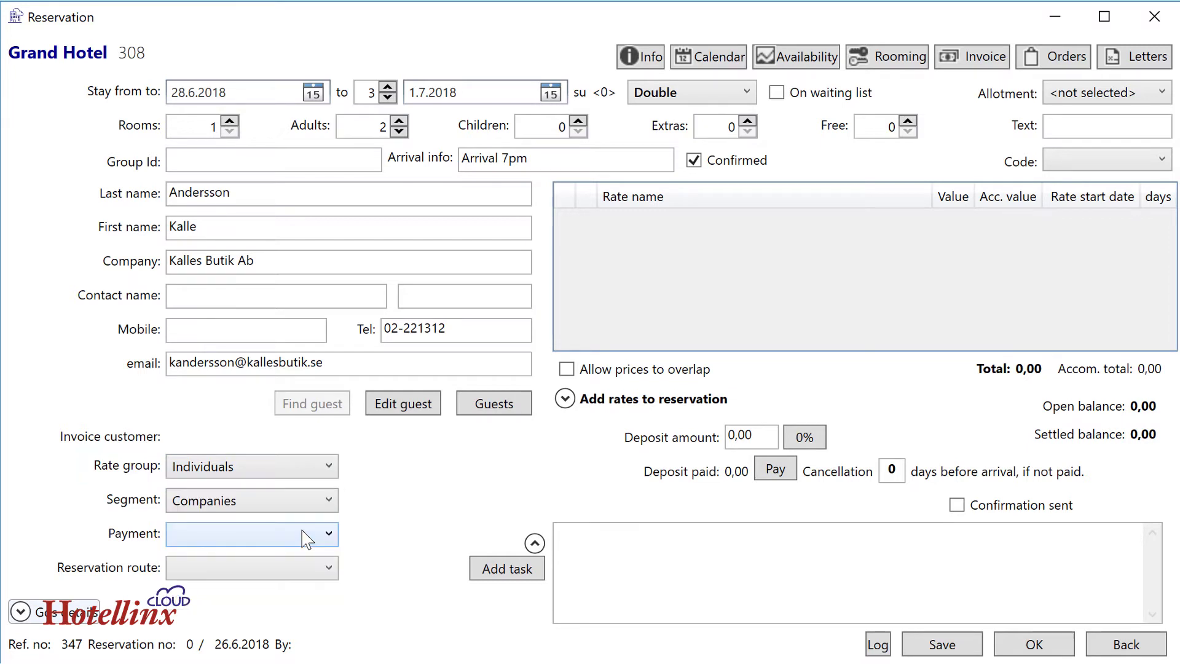
pyautogui.click(564, 400)
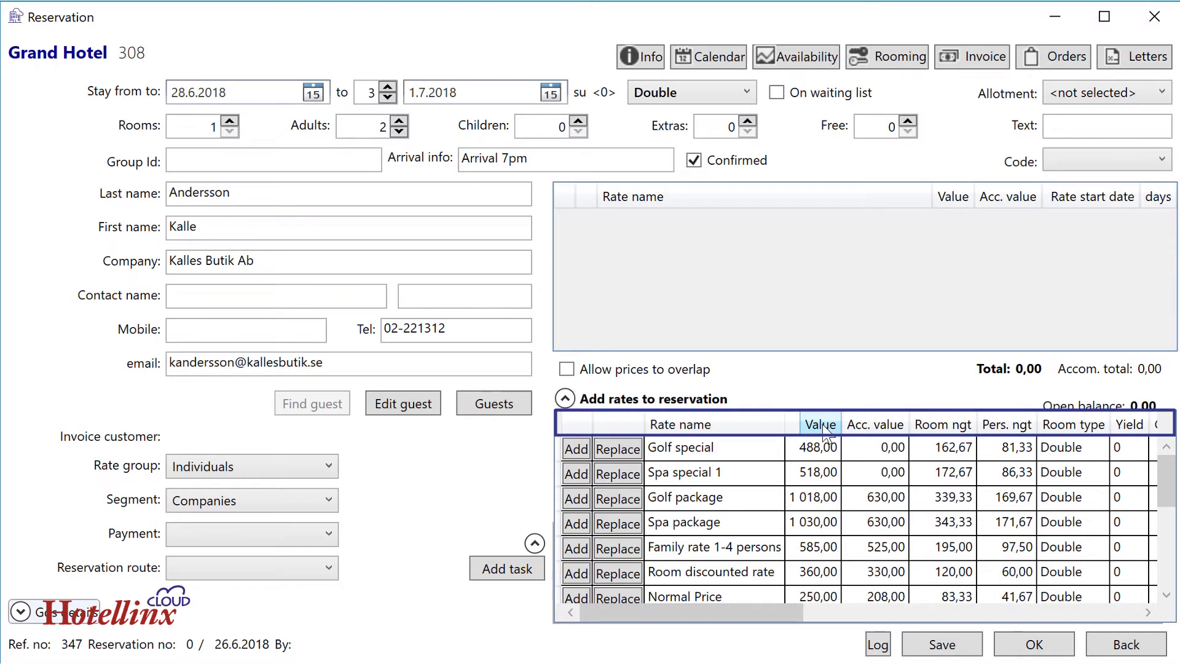
pyautogui.click(824, 428)
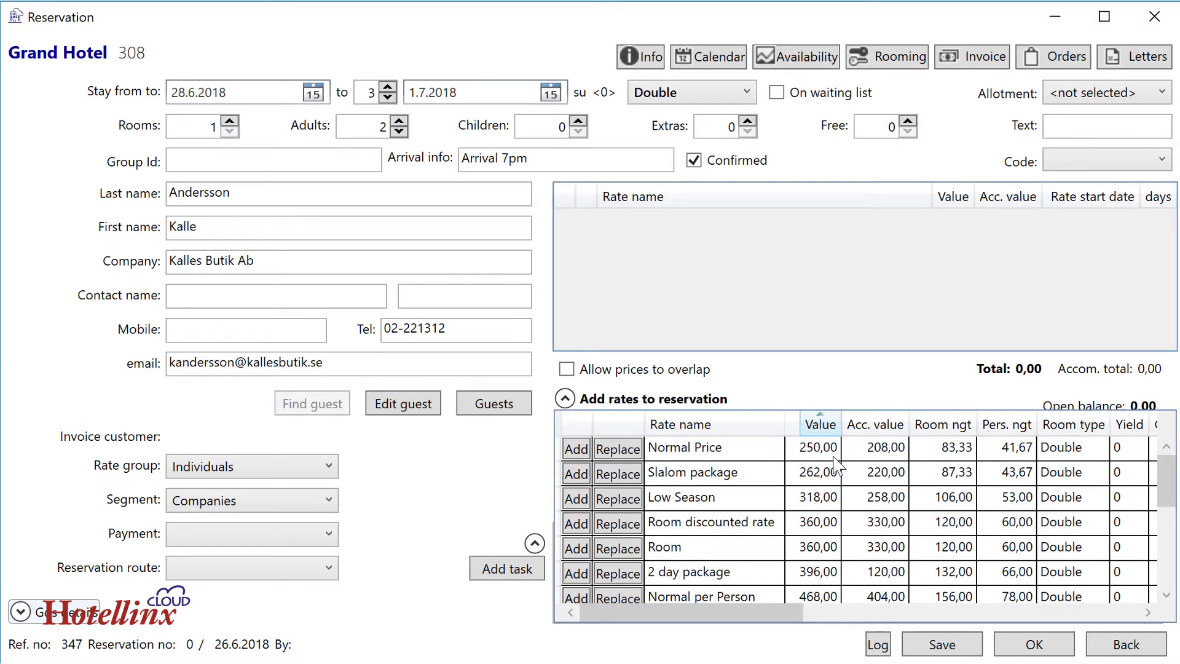
pyautogui.scroll(-1, 836, 466)
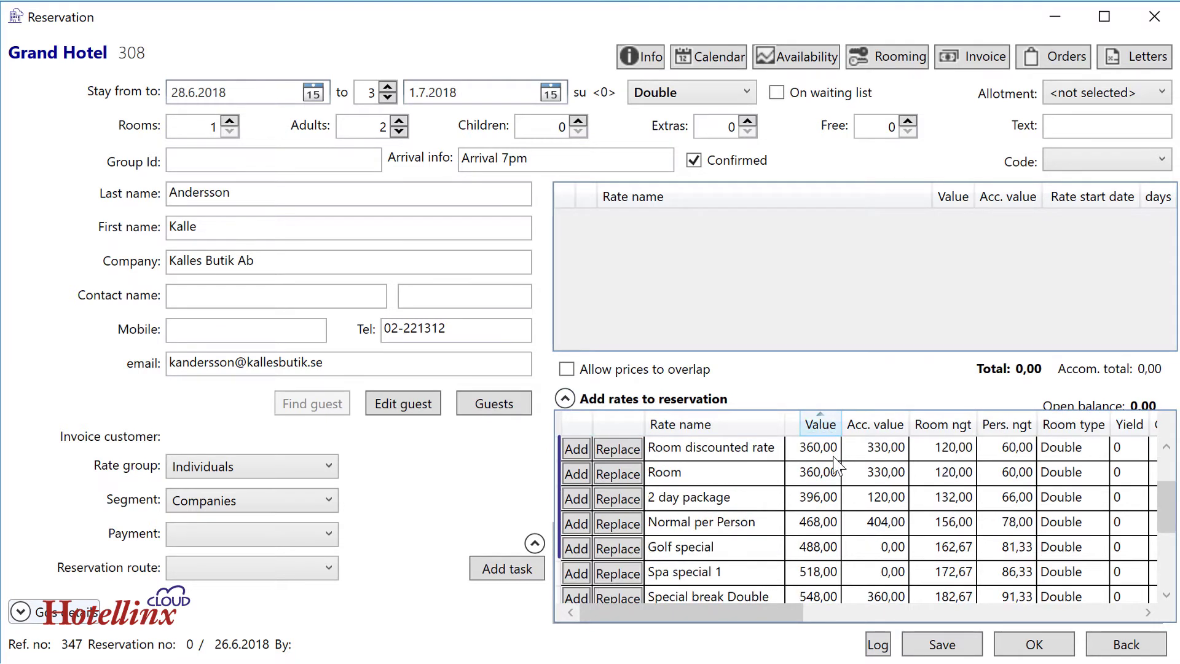
pyautogui.click(581, 524)
pyautogui.click(581, 525)
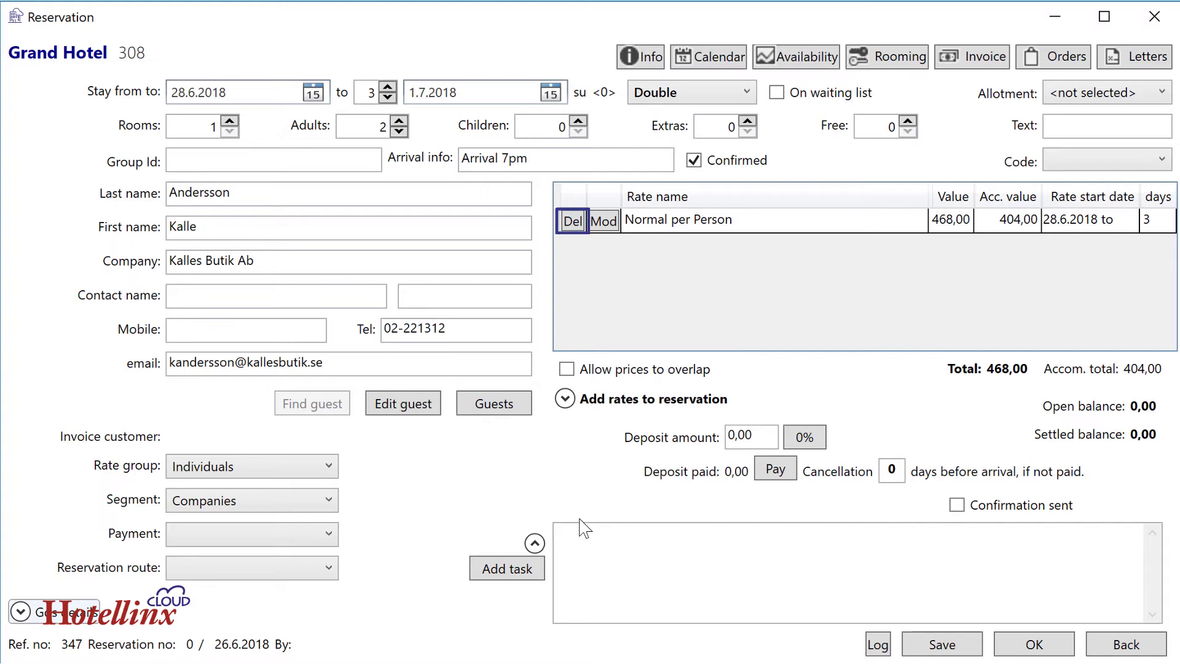
pyautogui.click(604, 225)
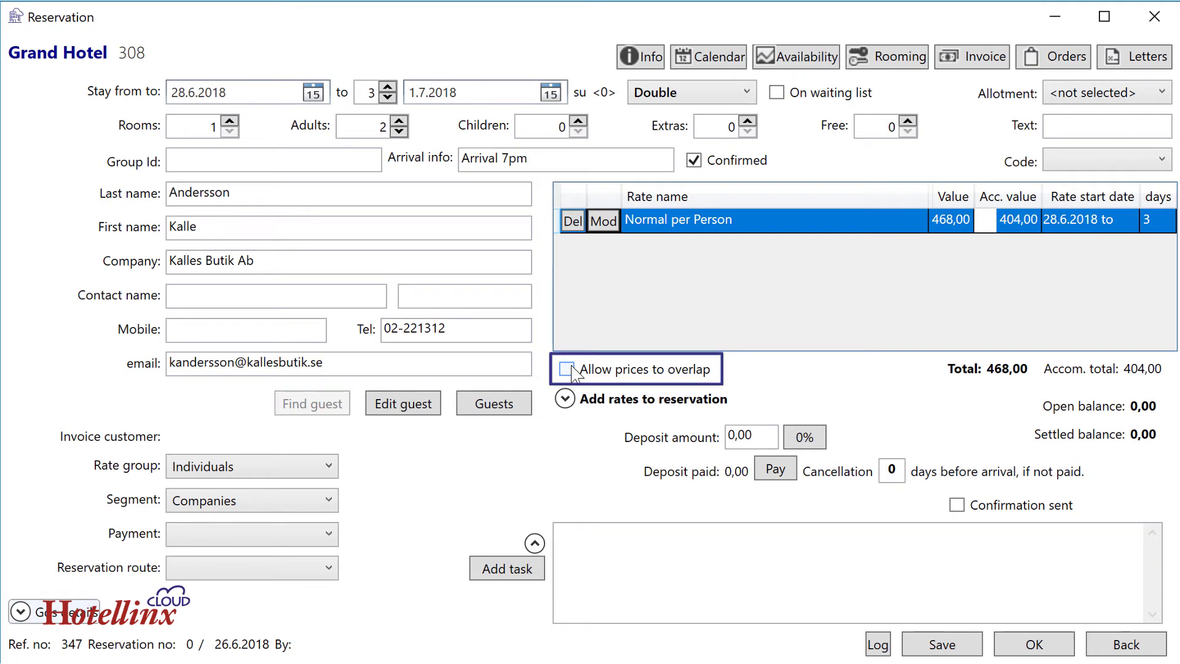
# Allow prices to overlap and add the 488,00 Golf special rate, bringing the total to 956,00
pyautogui.click(569, 371)
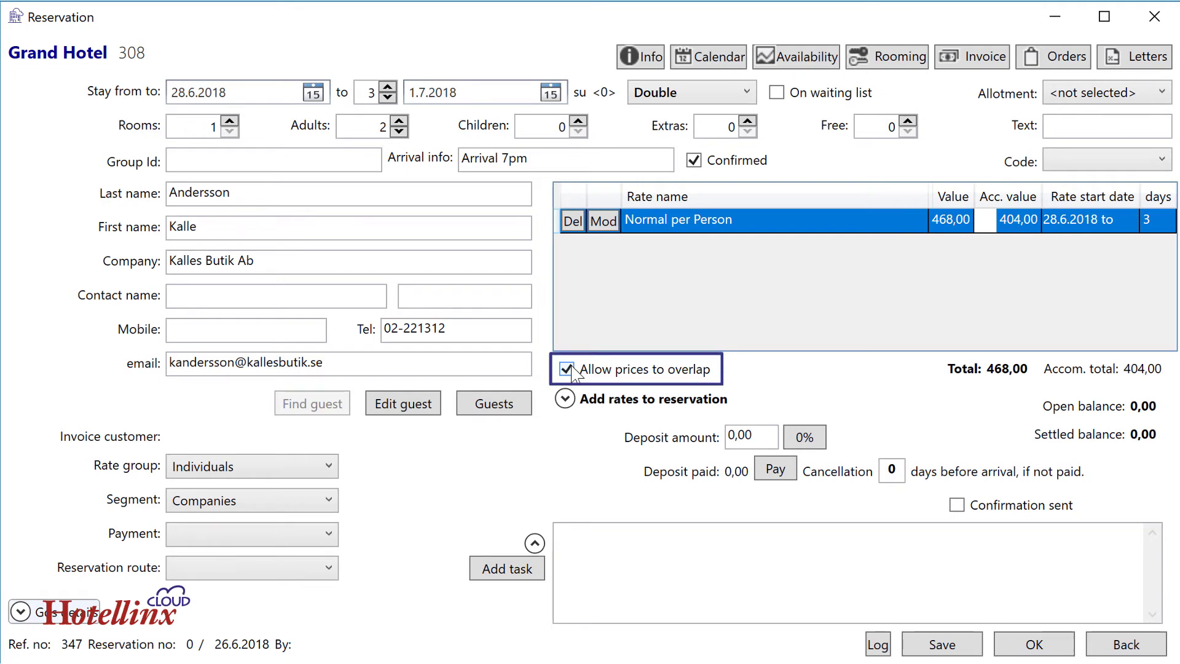
pyautogui.click(565, 400)
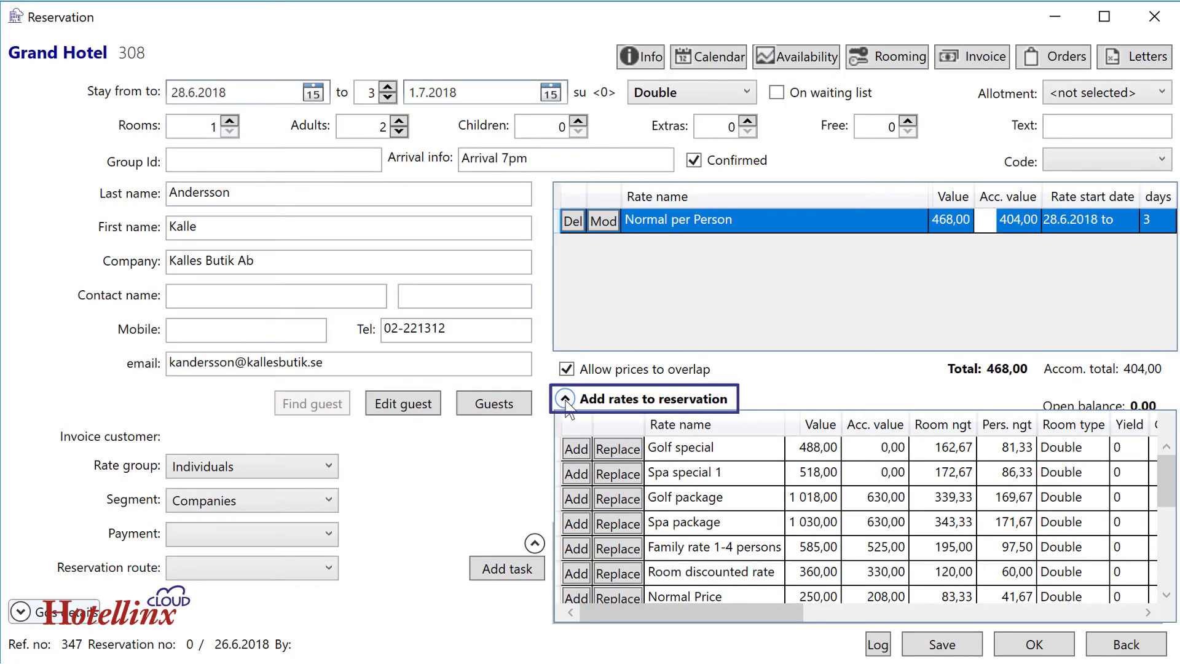
pyautogui.click(573, 452)
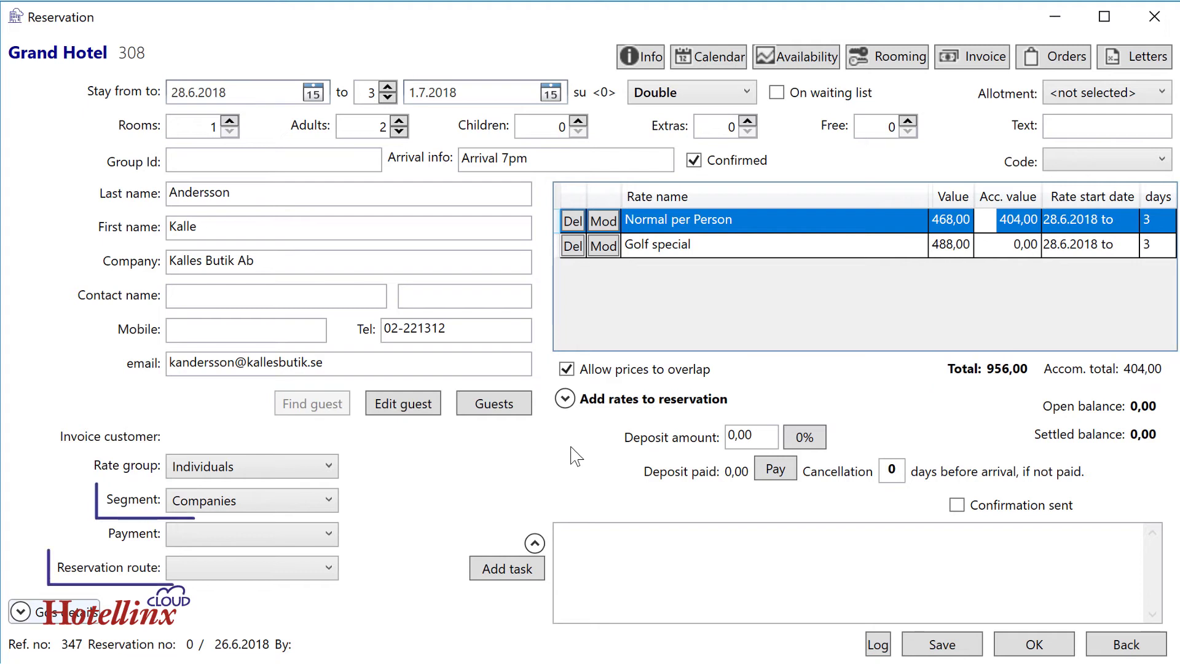
# Leave the segment on Companies and choose Central Reservation Office as the reservation route
pyautogui.click(338, 500)
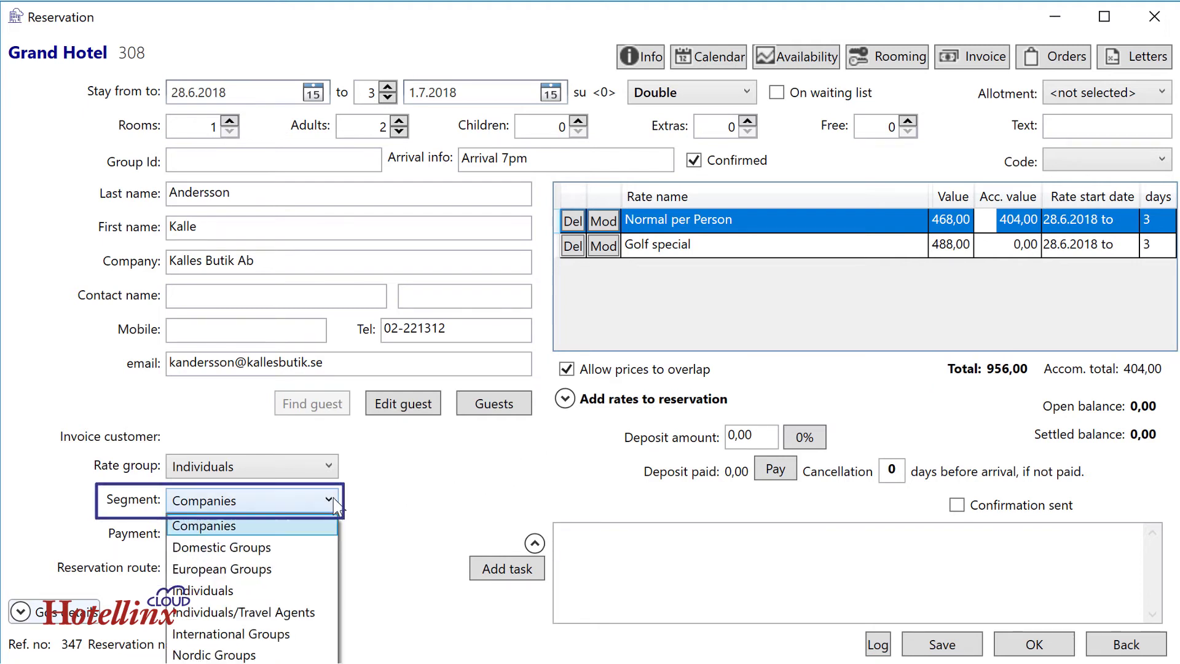
pyautogui.click(331, 530)
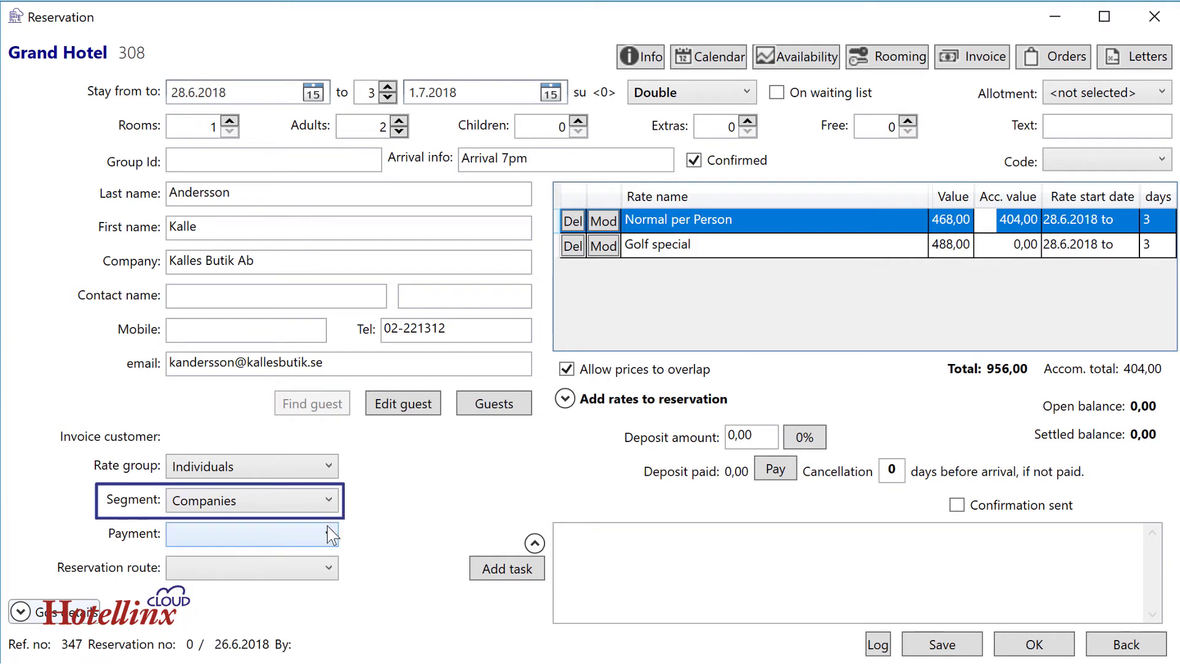
pyautogui.click(329, 567)
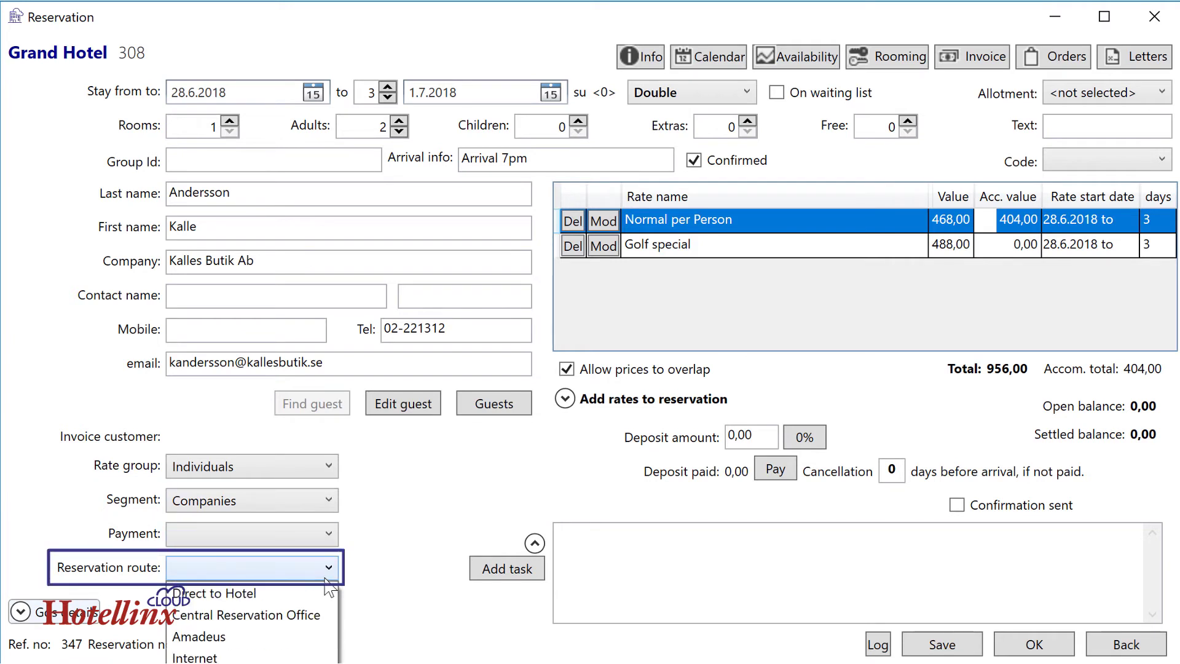
pyautogui.click(326, 614)
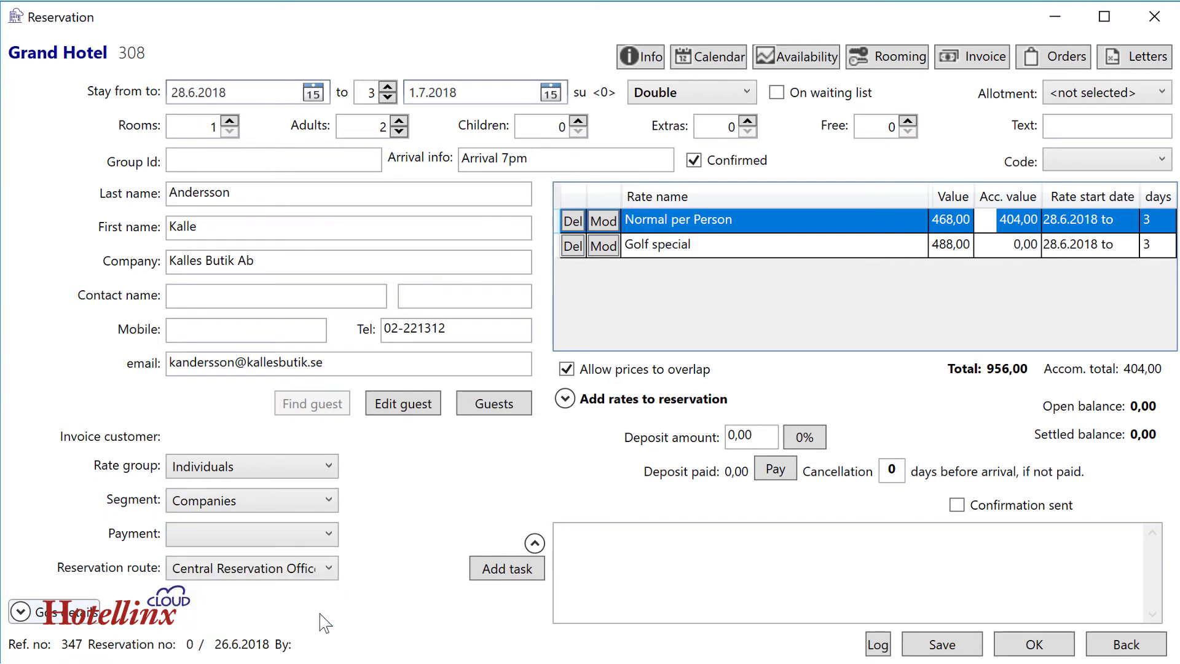
# Paste the note 'quiet room with bathtub, don't move rooms' and save the reservation
pyautogui.click(602, 577)
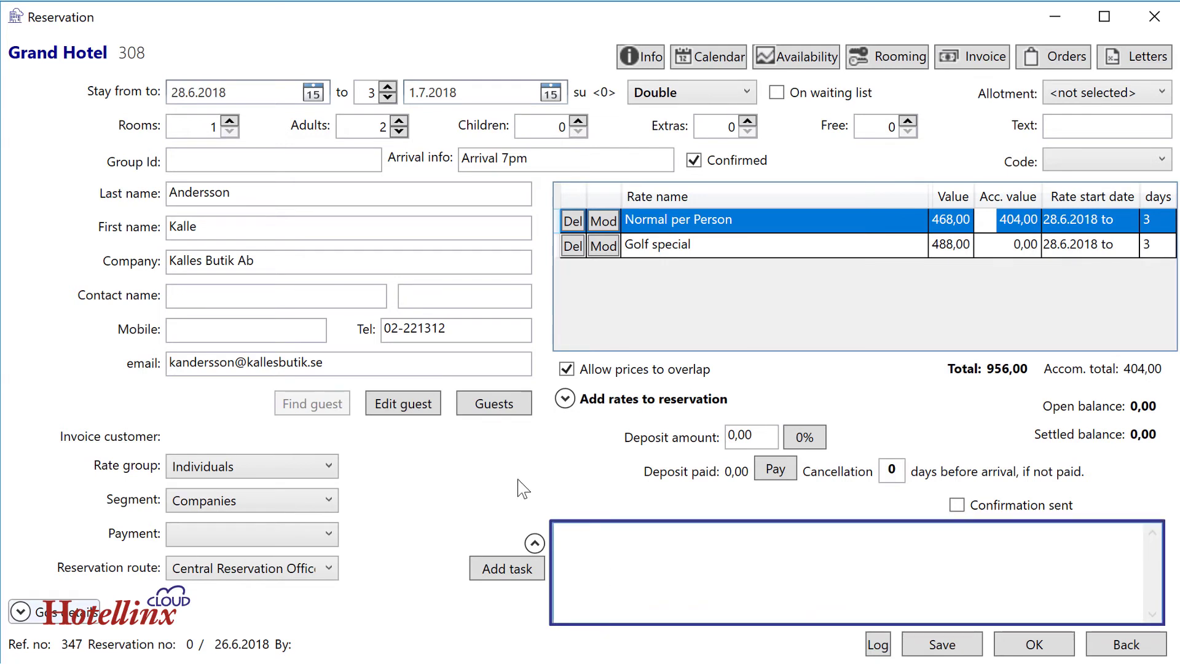
pyautogui.write('Guest wanted a quiet room with a bathtub. Don´t move to another room.')
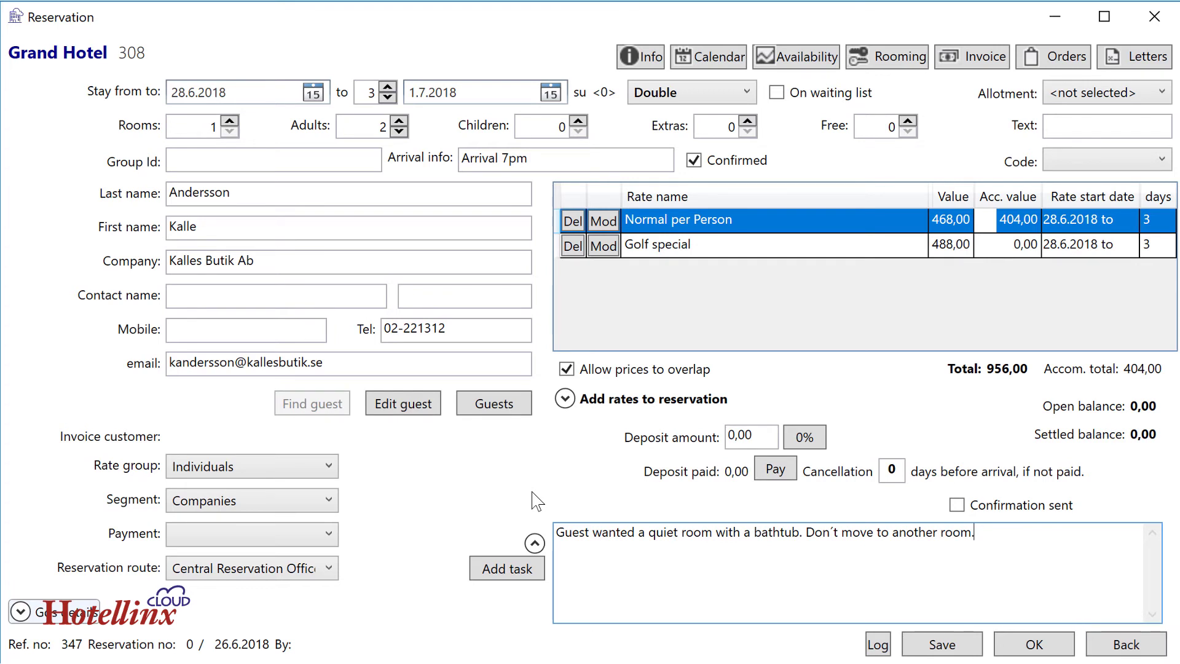
pyautogui.click(955, 651)
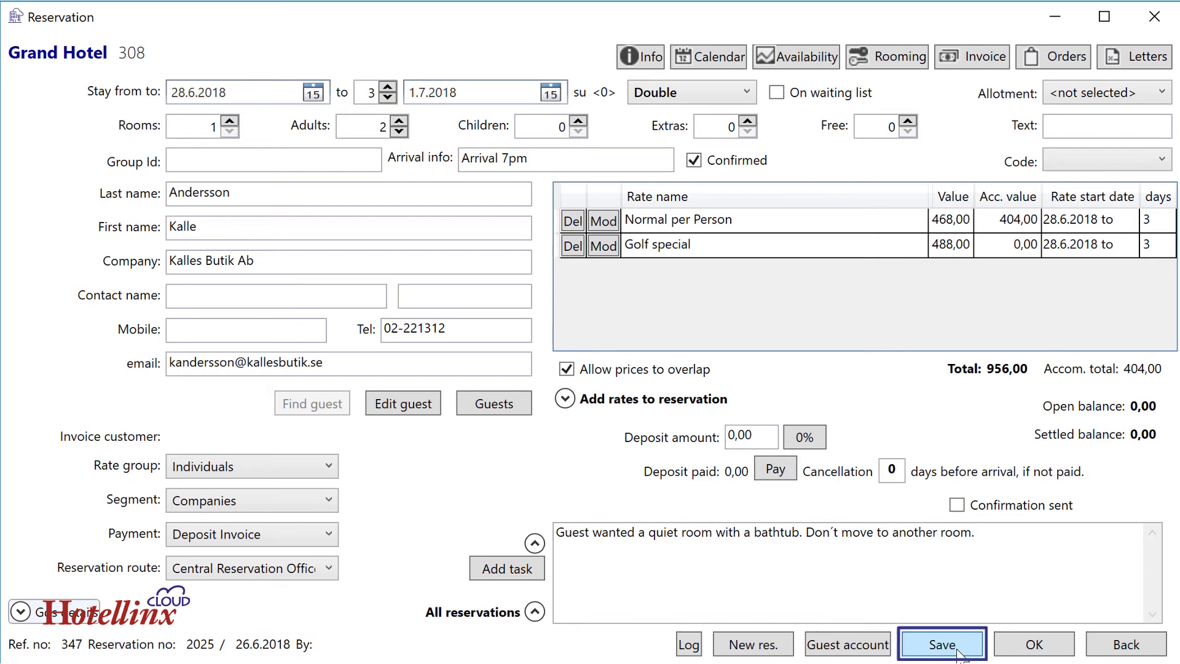
# Close the reservation window with OK, returning to the room chart with a green bar in room 308
pyautogui.click(1033, 645)
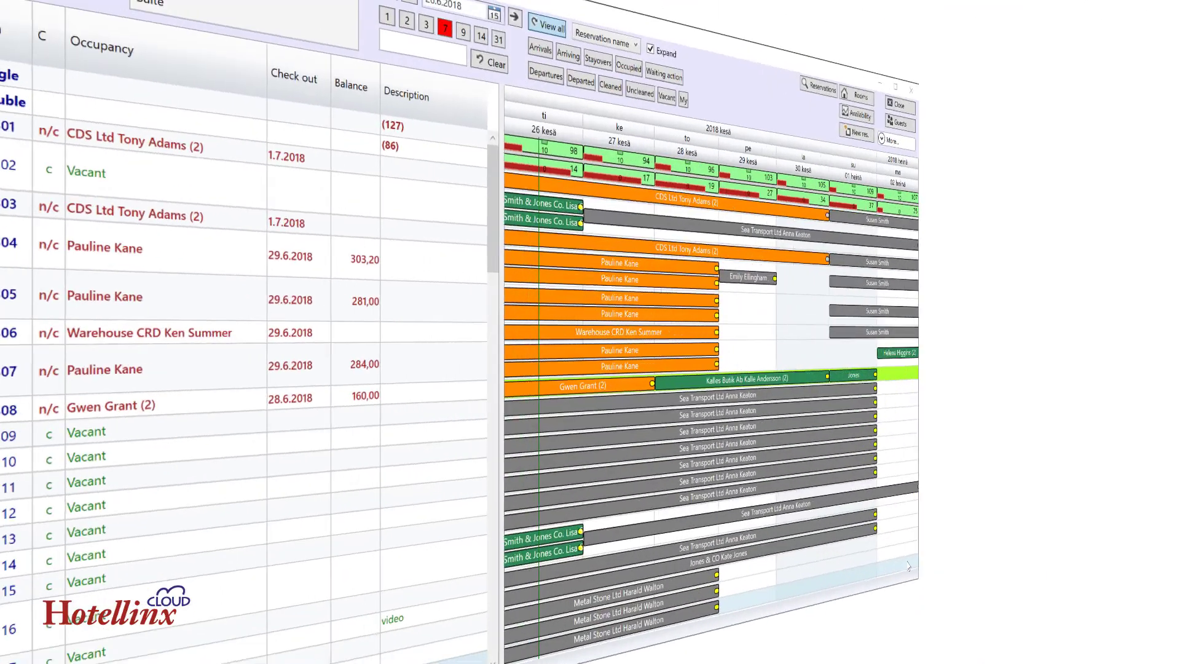